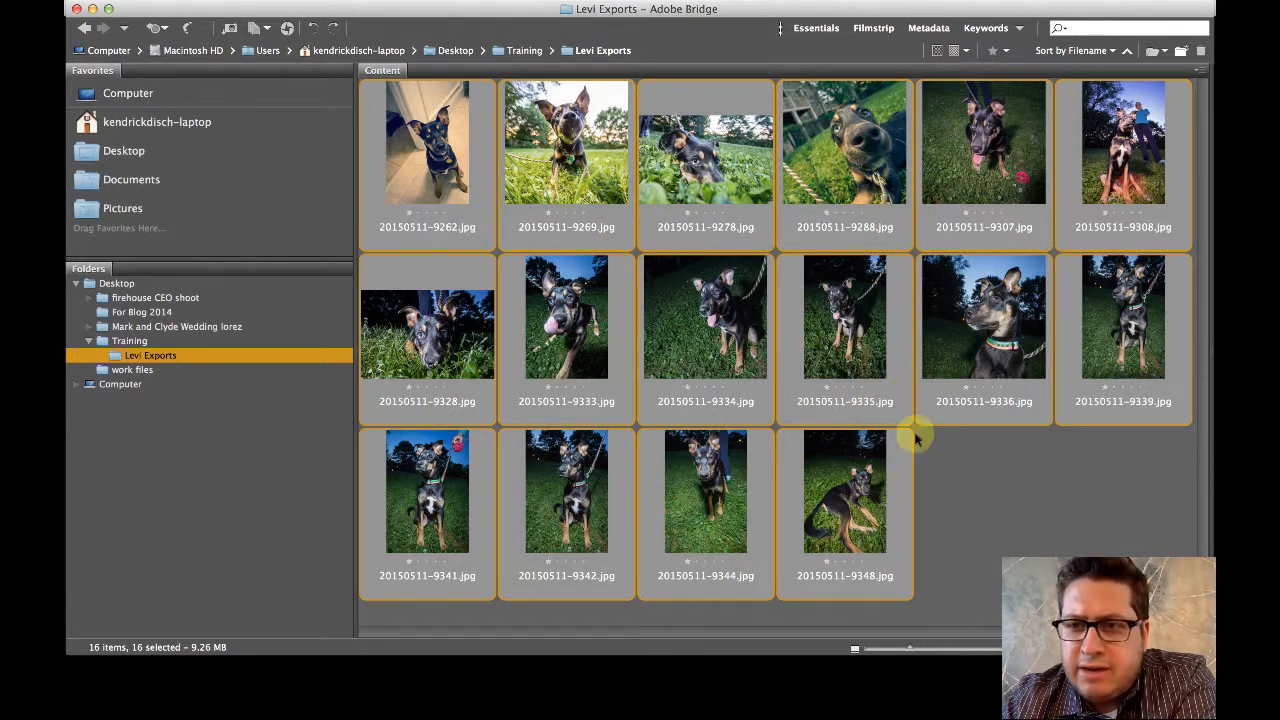
- Select all images in the Levi Exports folder and open the Batch Rename dialog
click(958, 480)
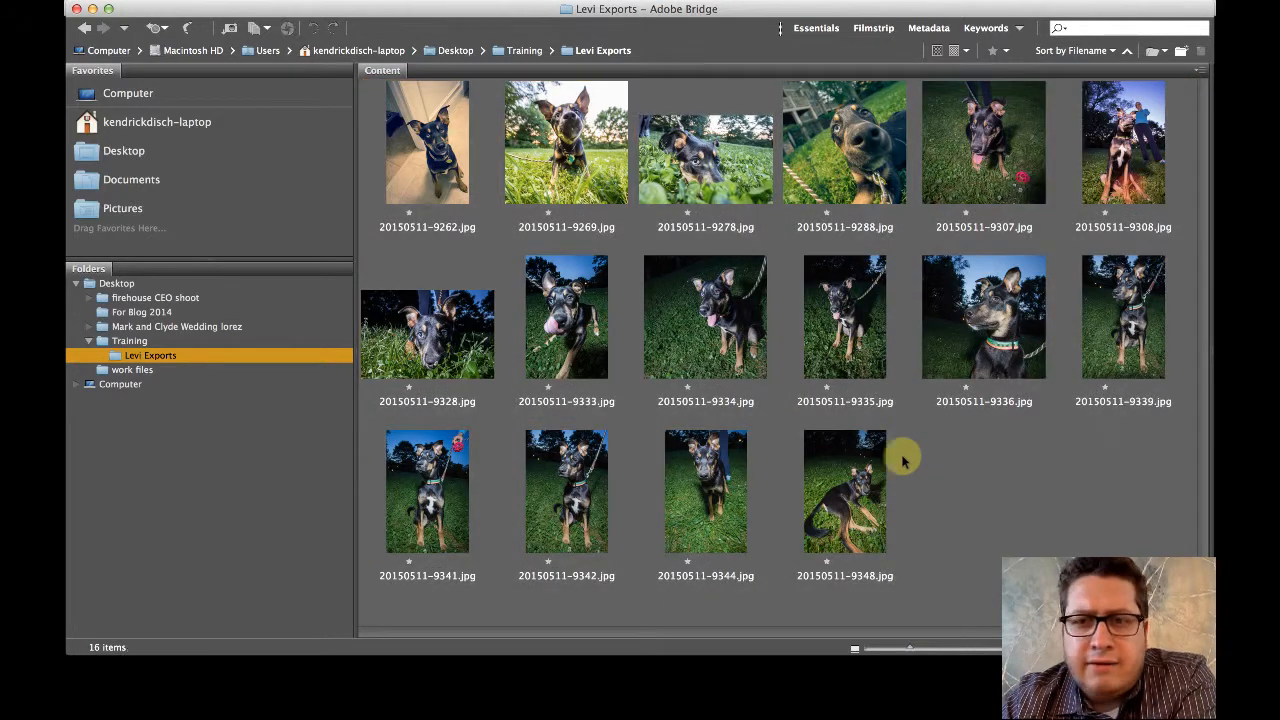
click(797, 481)
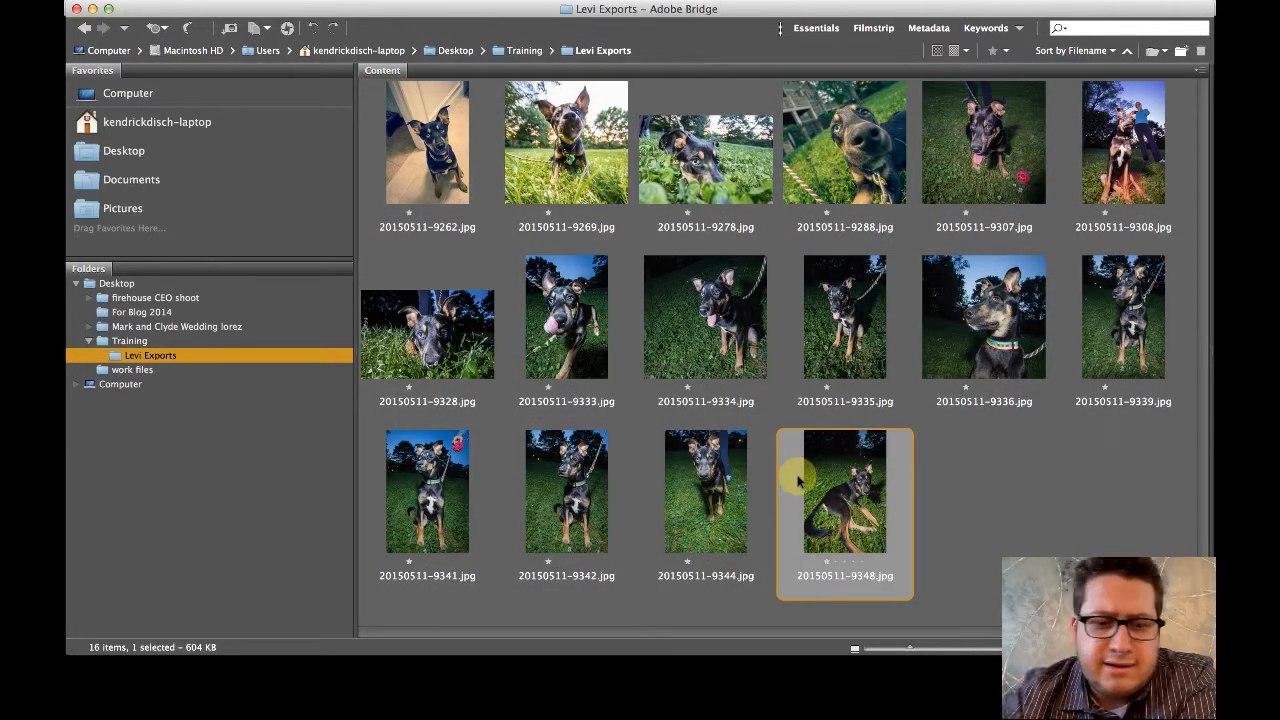
key(super+a)
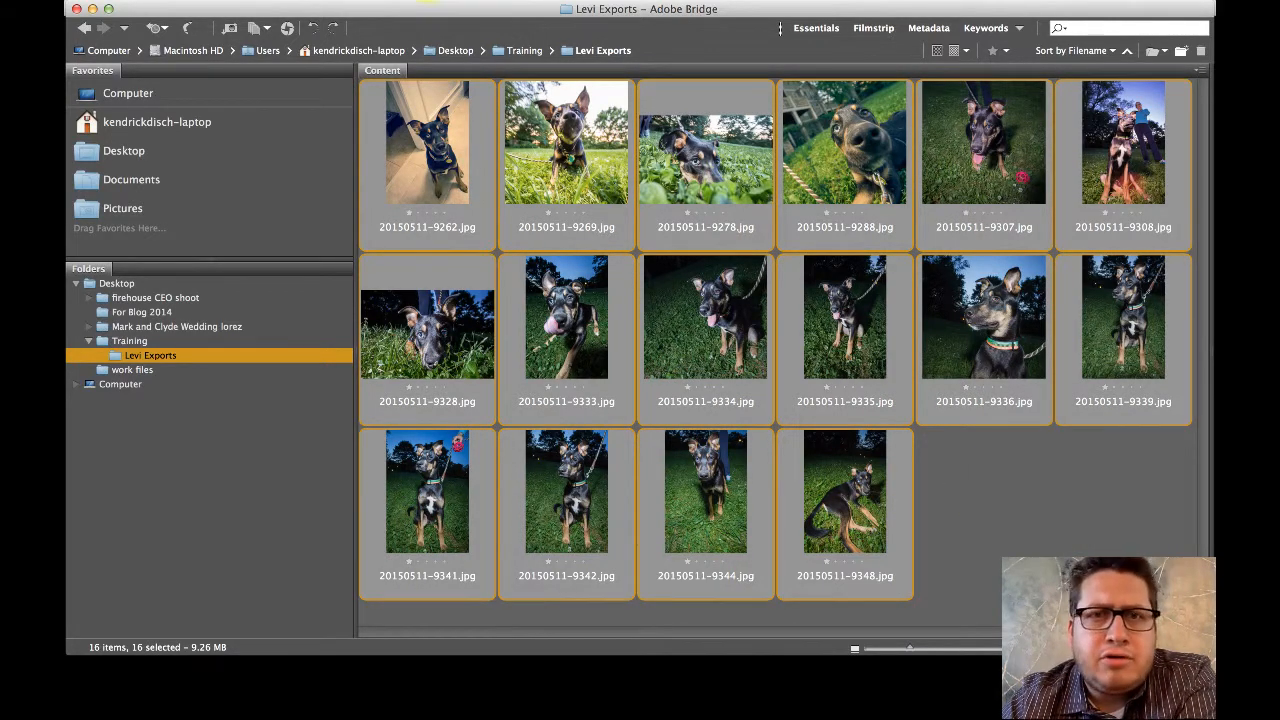
click(440, 1)
click(438, 10)
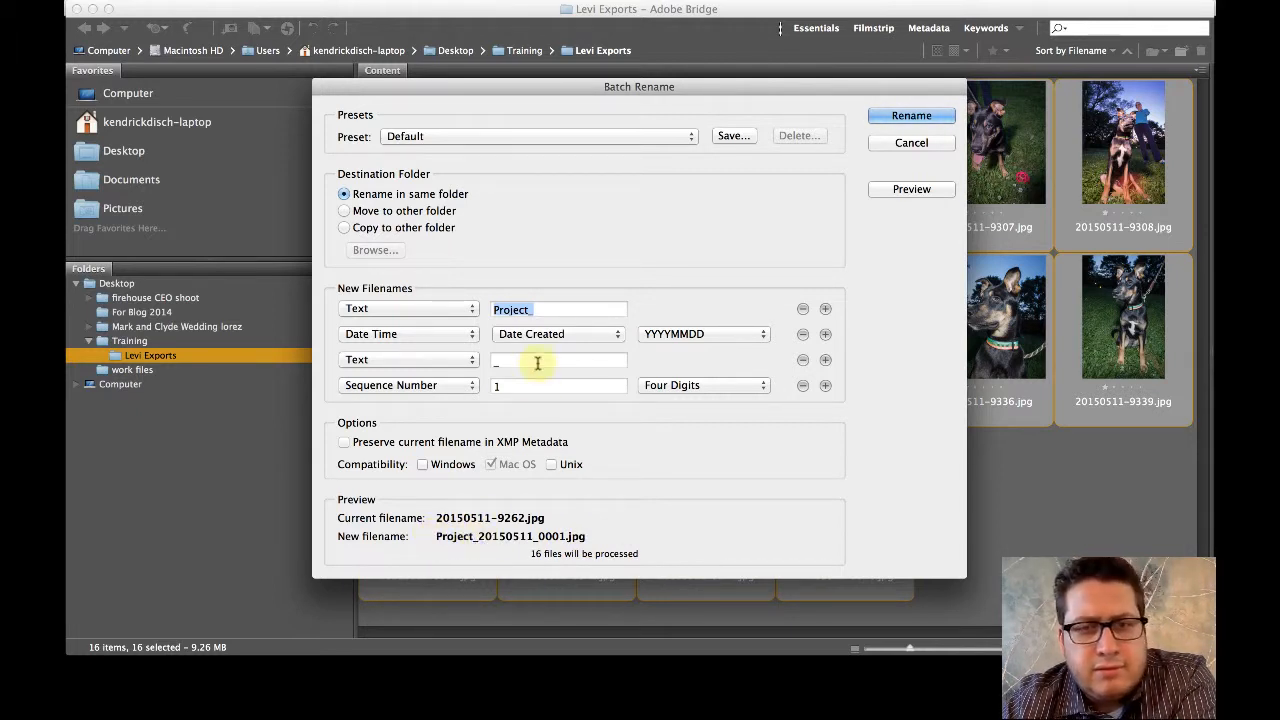
click(544, 310)
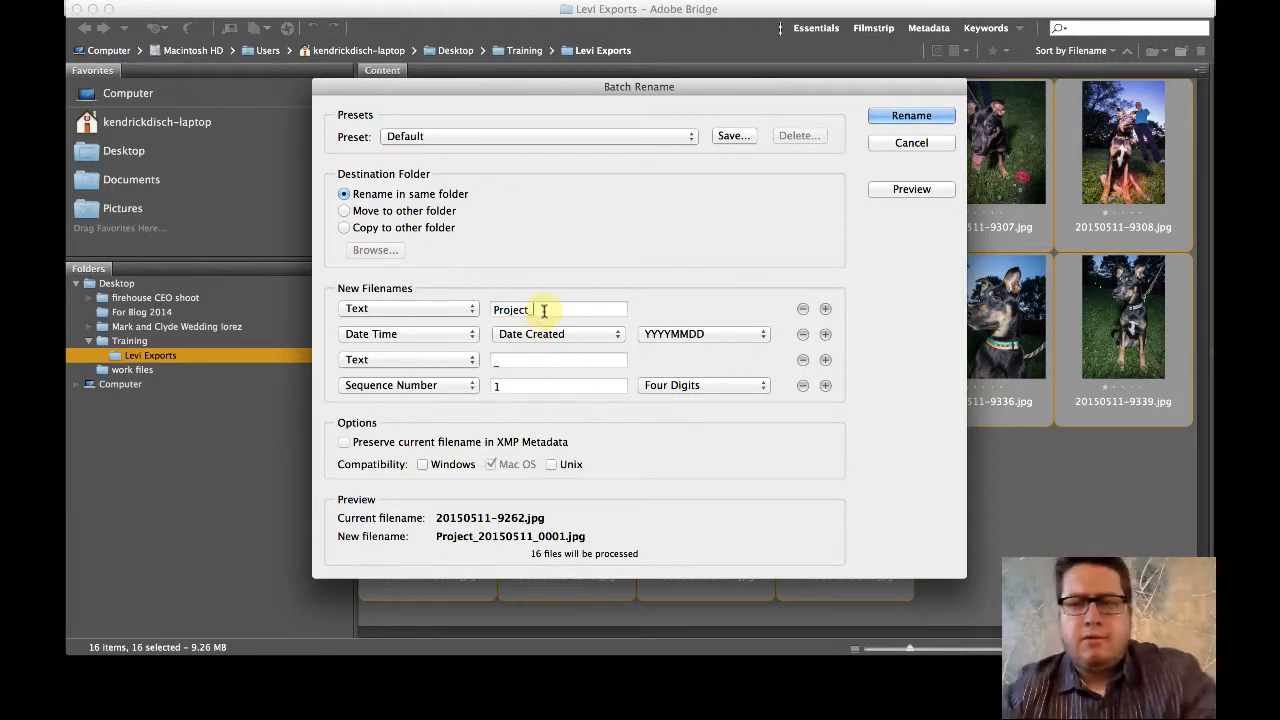
key(BackSpace)
key(BackSpace)
key(BackSpace)
key(BackSpace)
key(BackSpace)
key(BackSpace)
key(BackSpace)
text(Le)
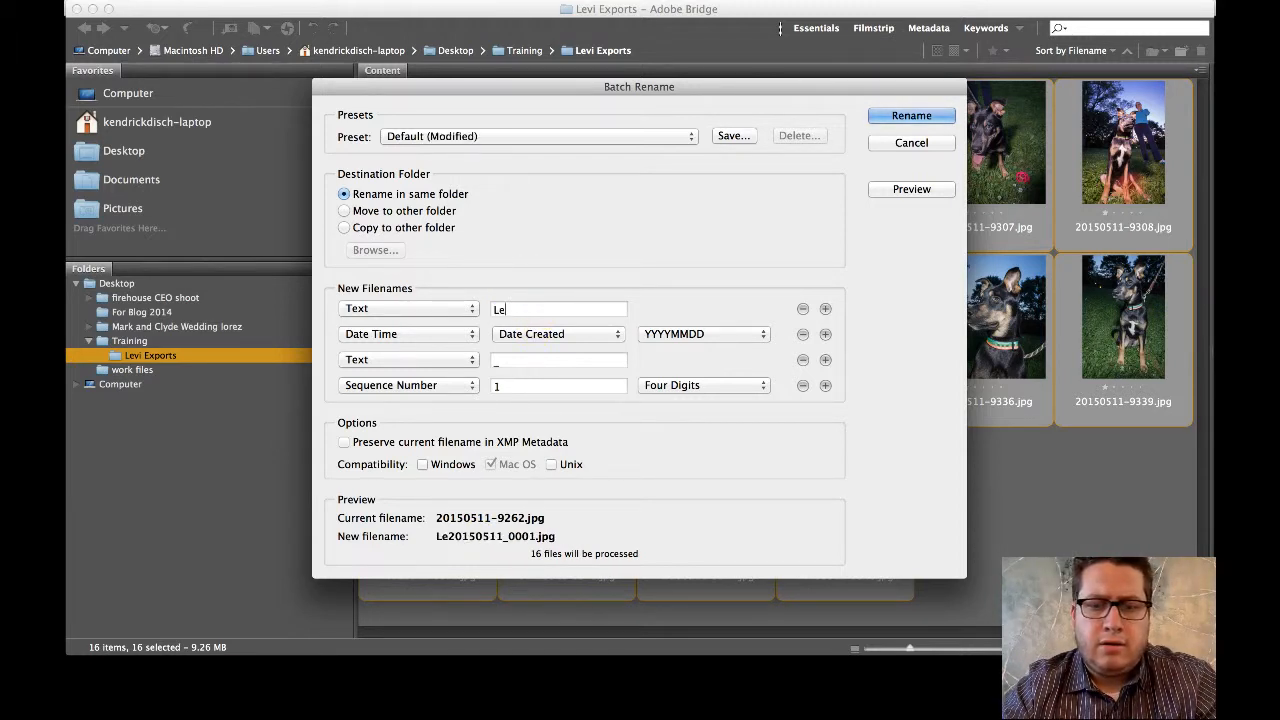
text(vi_portraits)
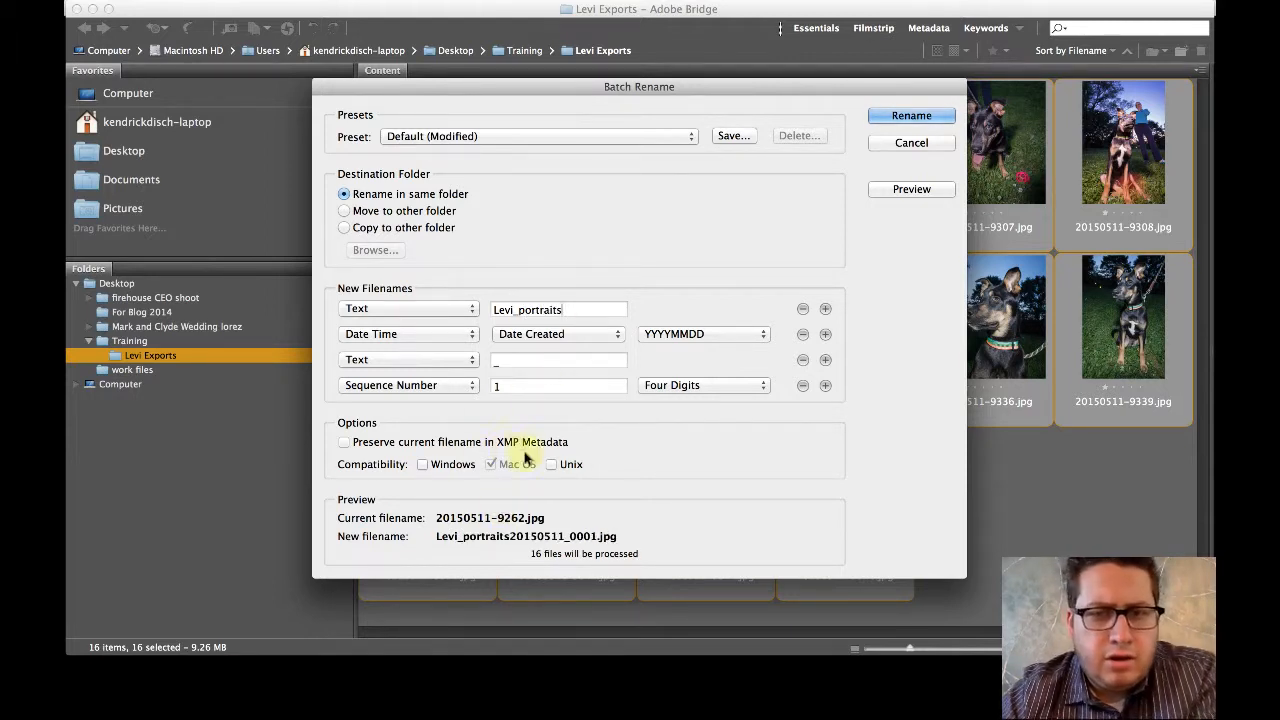
text(-)
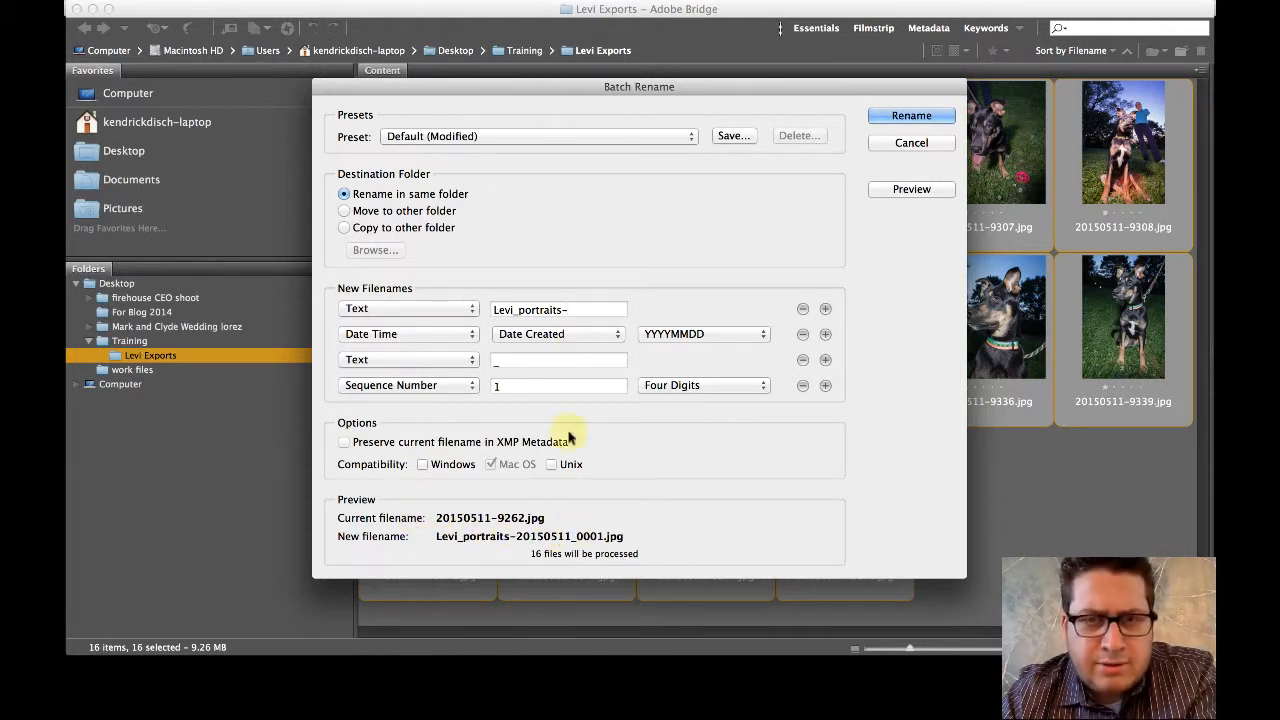
drag(577, 311, 505, 310)
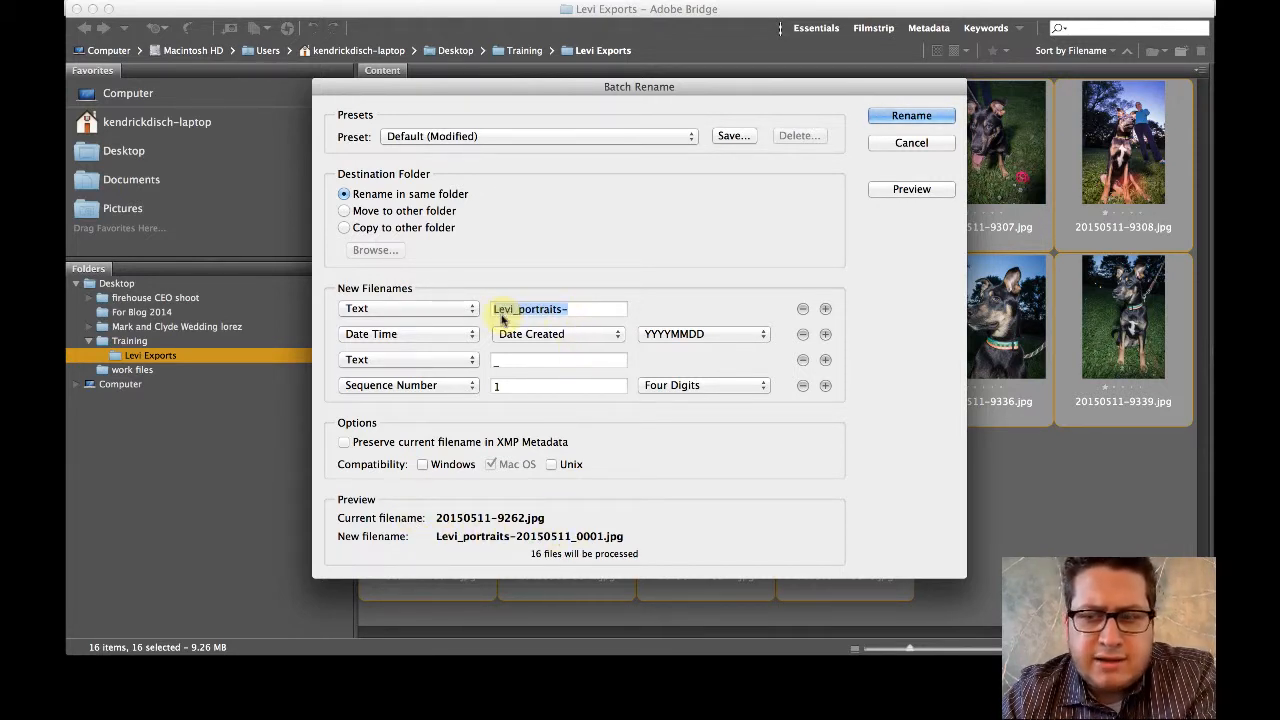
key(BackSpace)
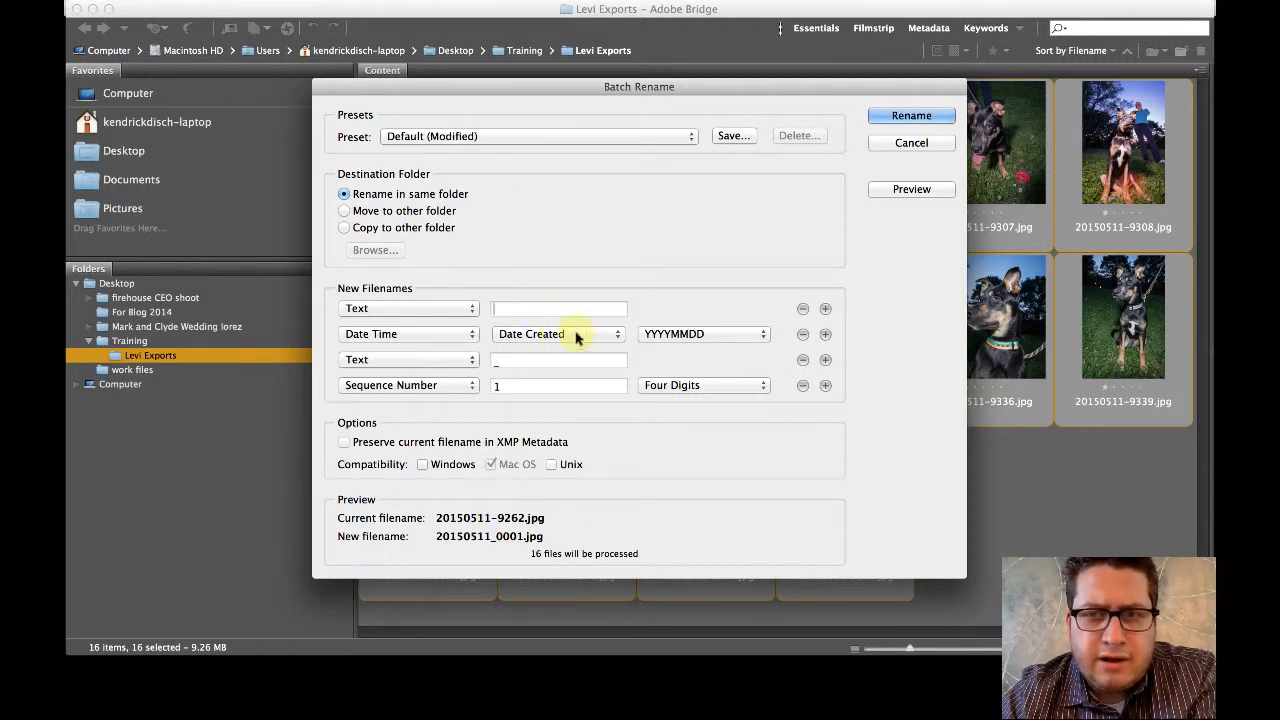
- Remove the empty first text element and the Date Time element from the new filename pattern
click(803, 310)
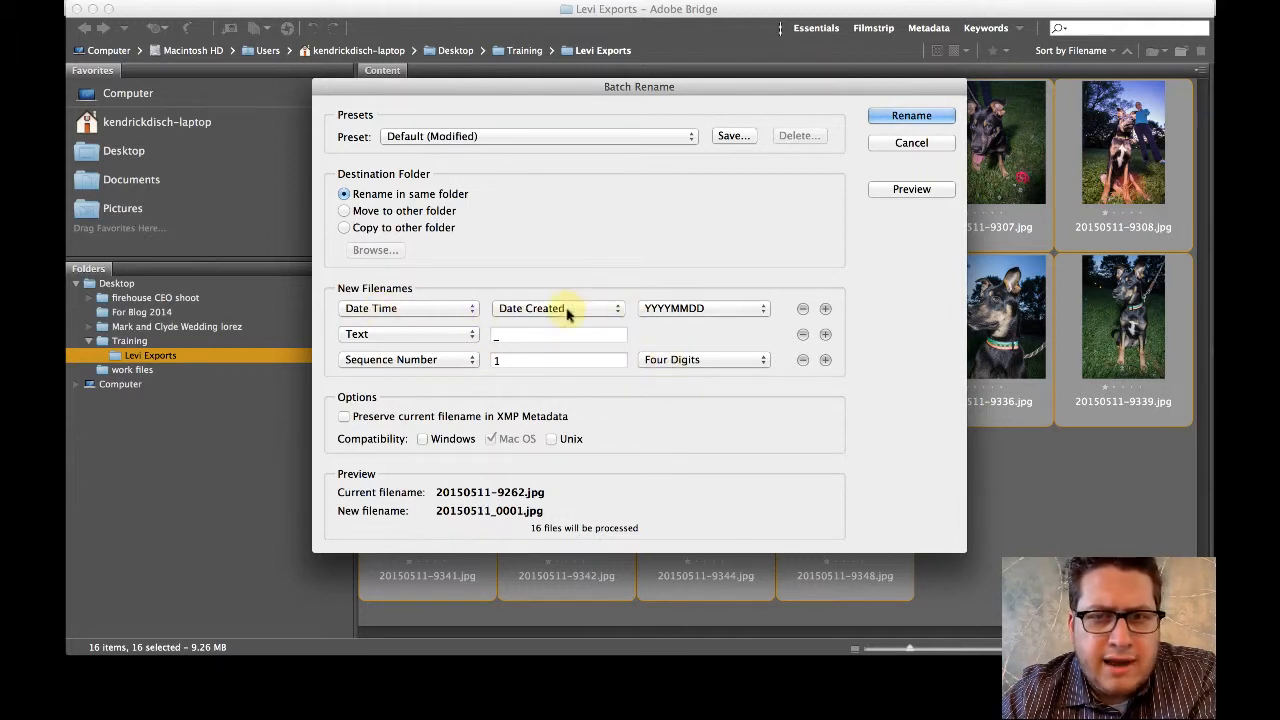
click(803, 308)
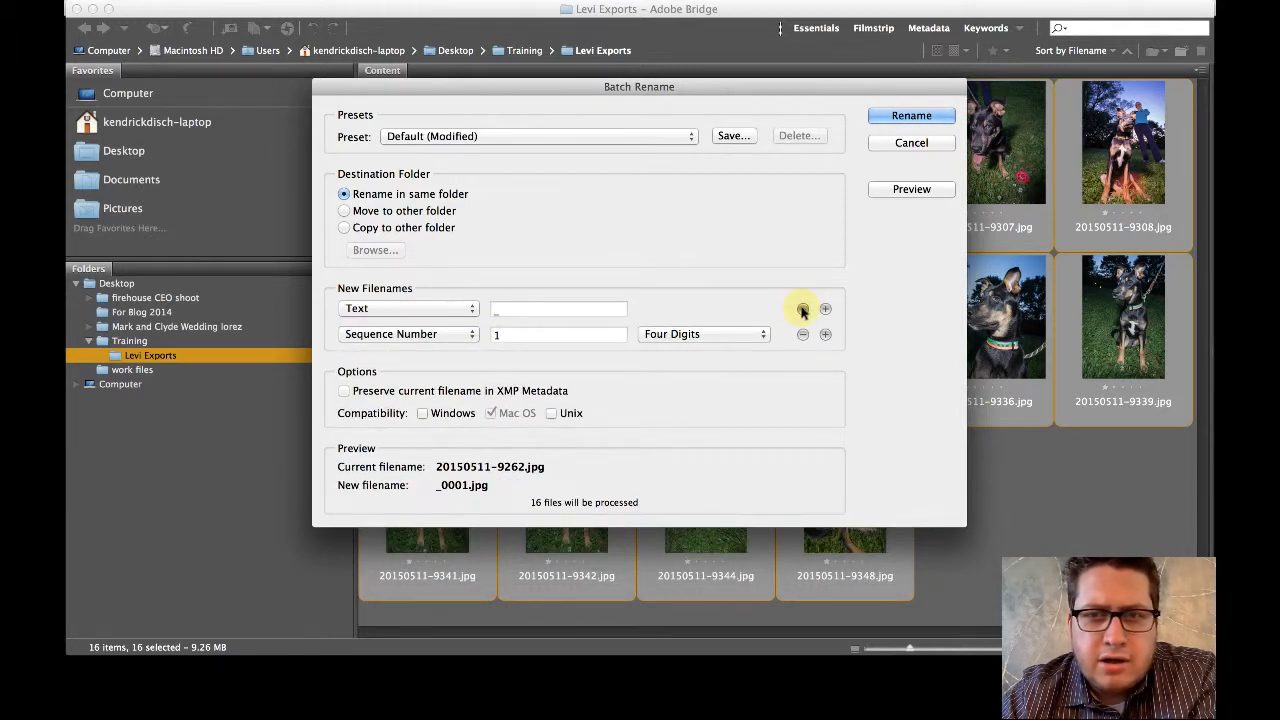
- Change the first filename element from Text to Current Filename
click(473, 309)
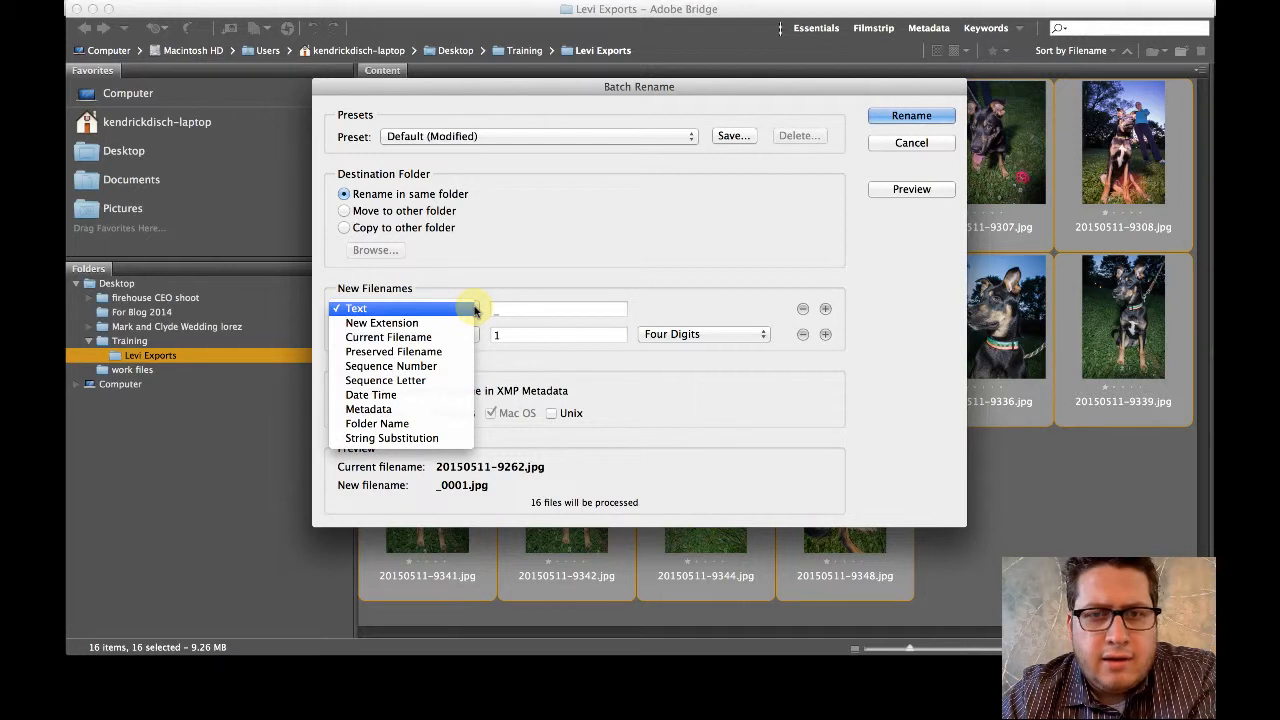
click(421, 339)
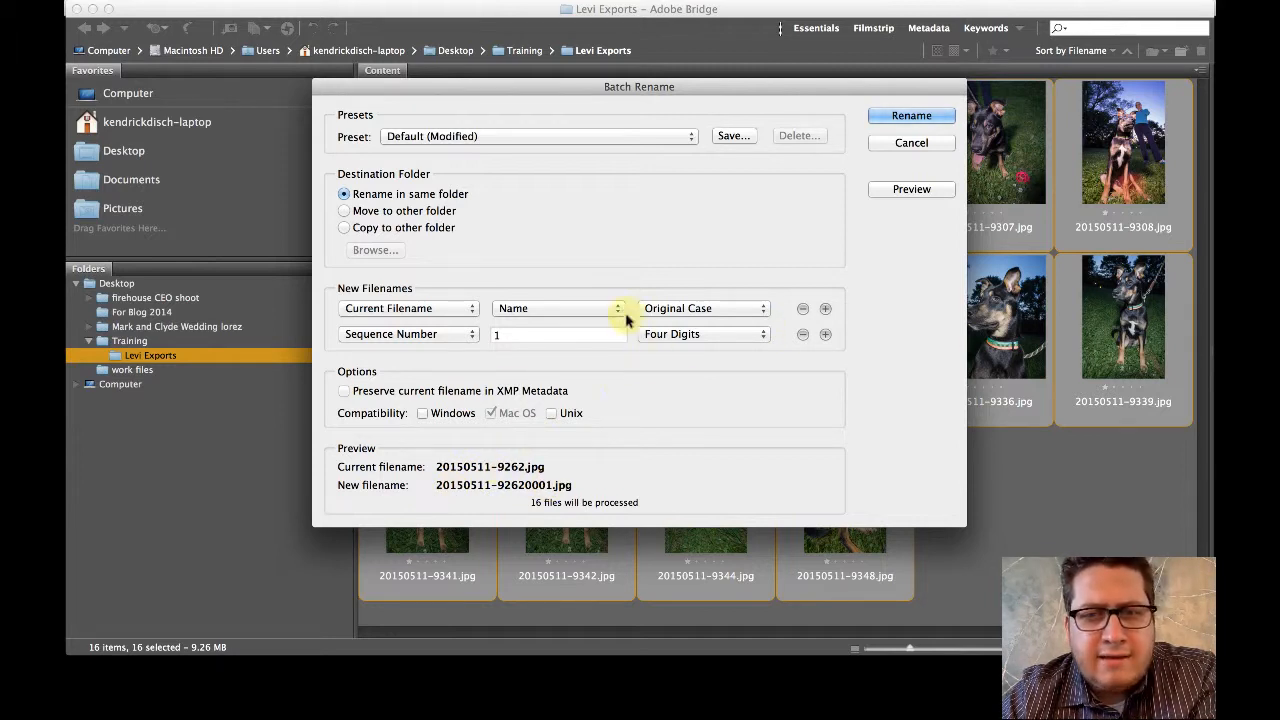
- Replace the Sequence Number element with a Text element reading -Levi
click(471, 336)
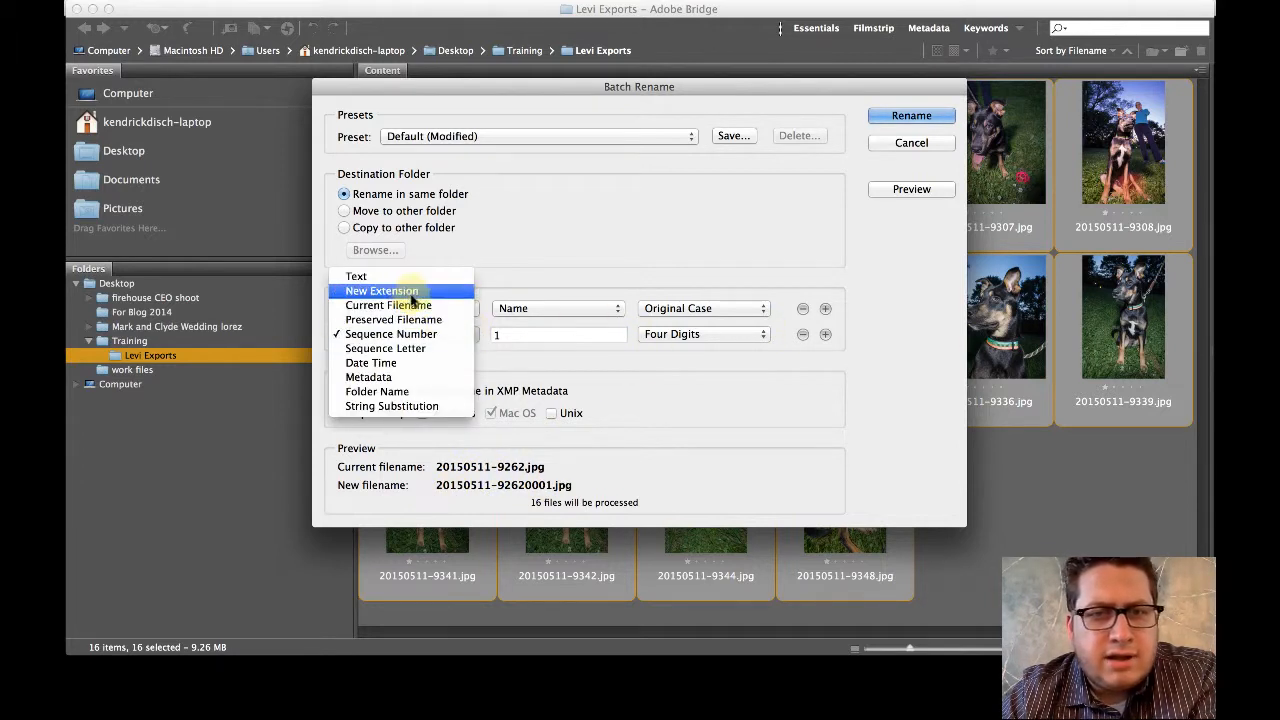
click(370, 277)
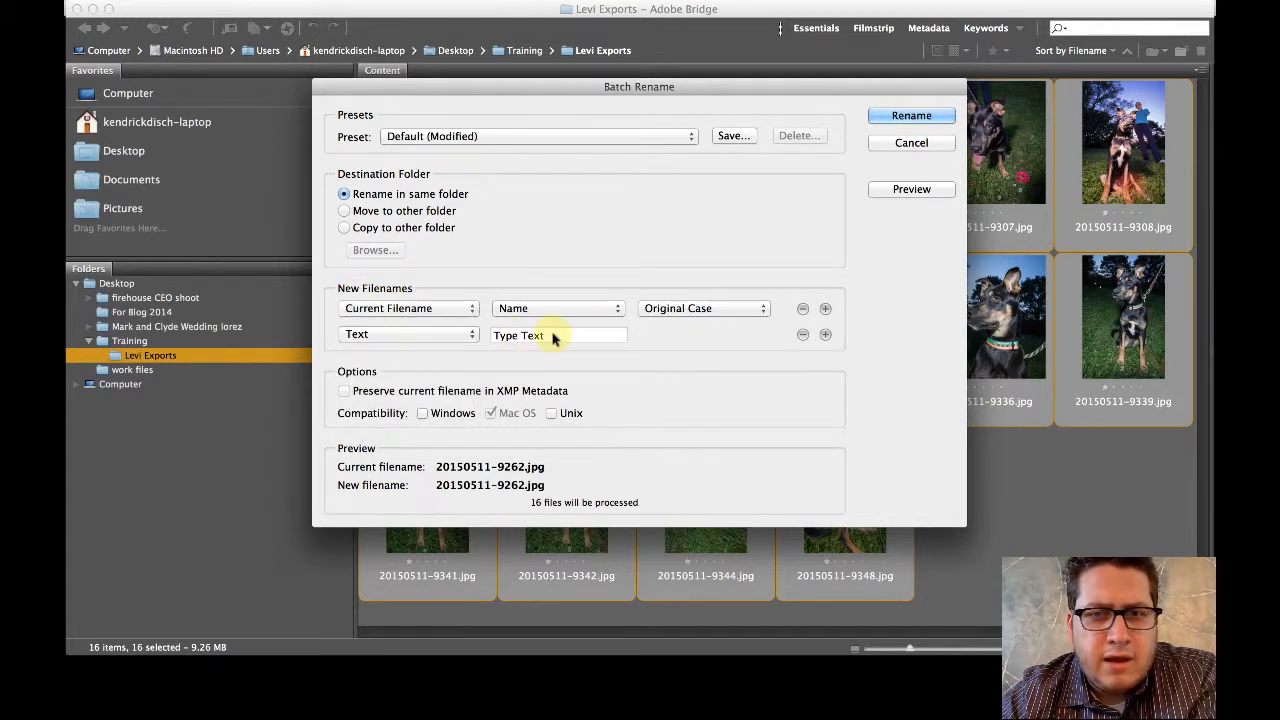
click(552, 336)
text(Levi)
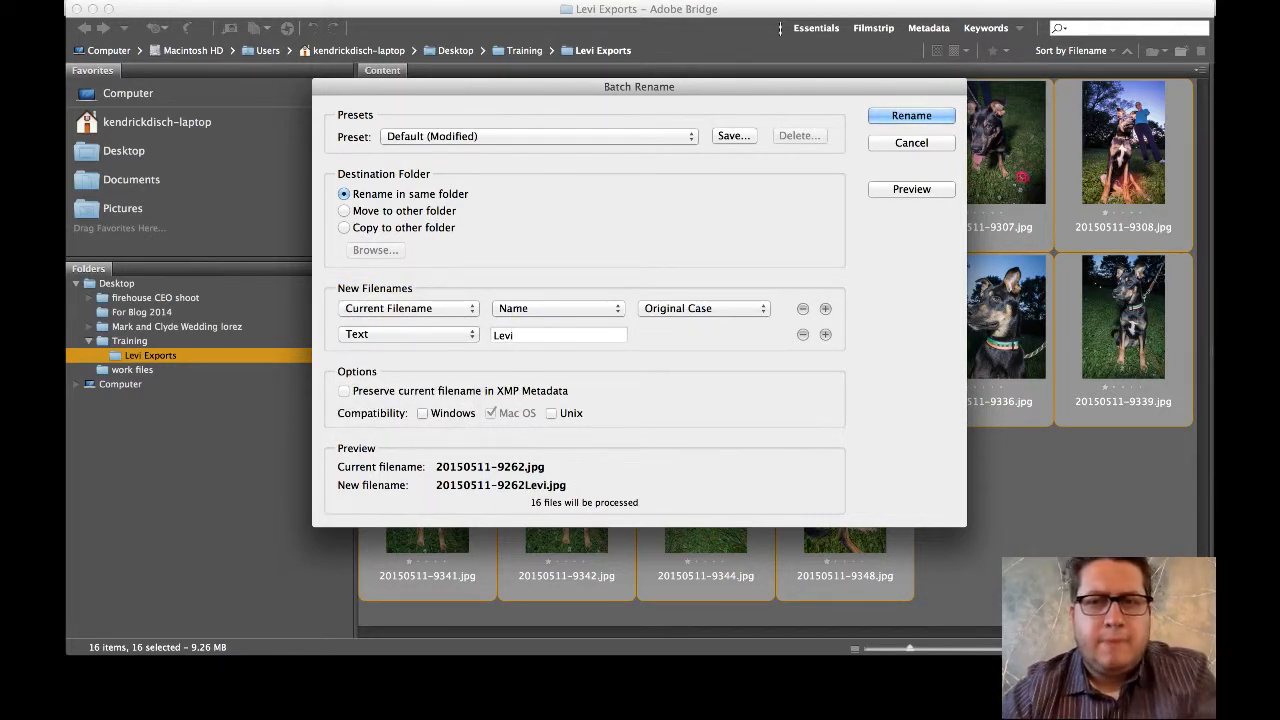
click(492, 336)
text(-)
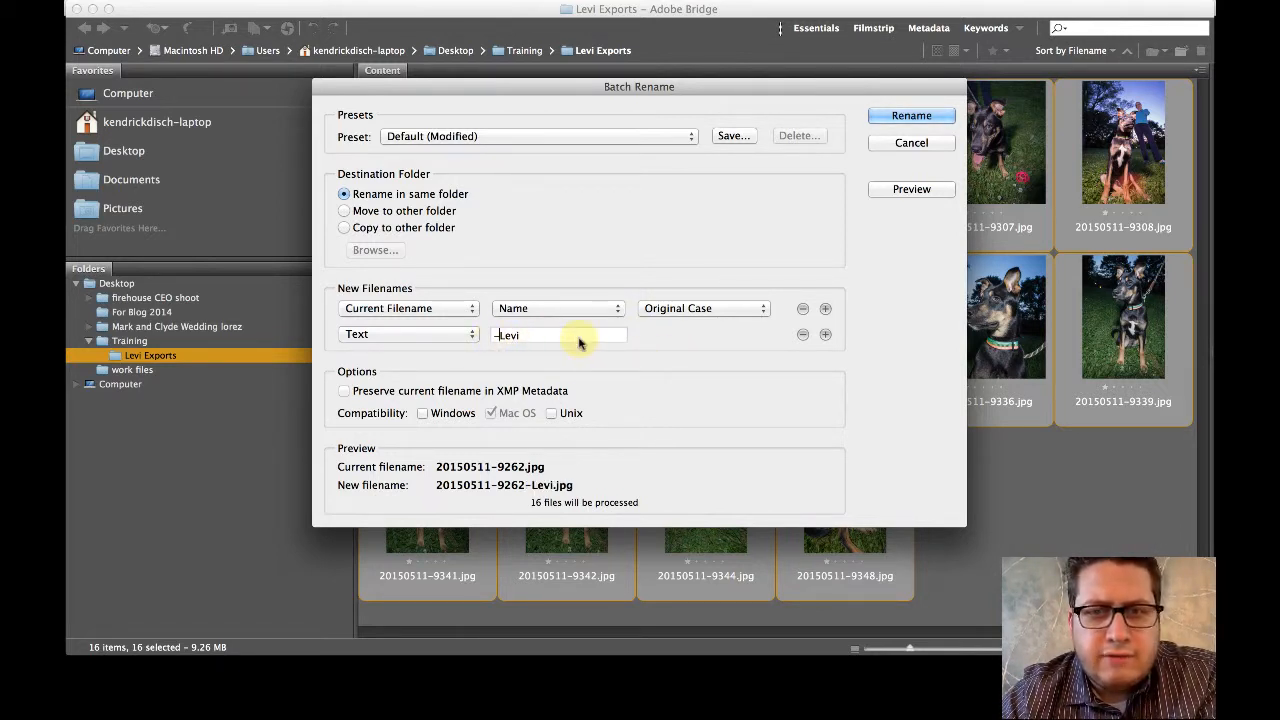
- Add a third Text element to the filename pattern reading -1000px
click(826, 336)
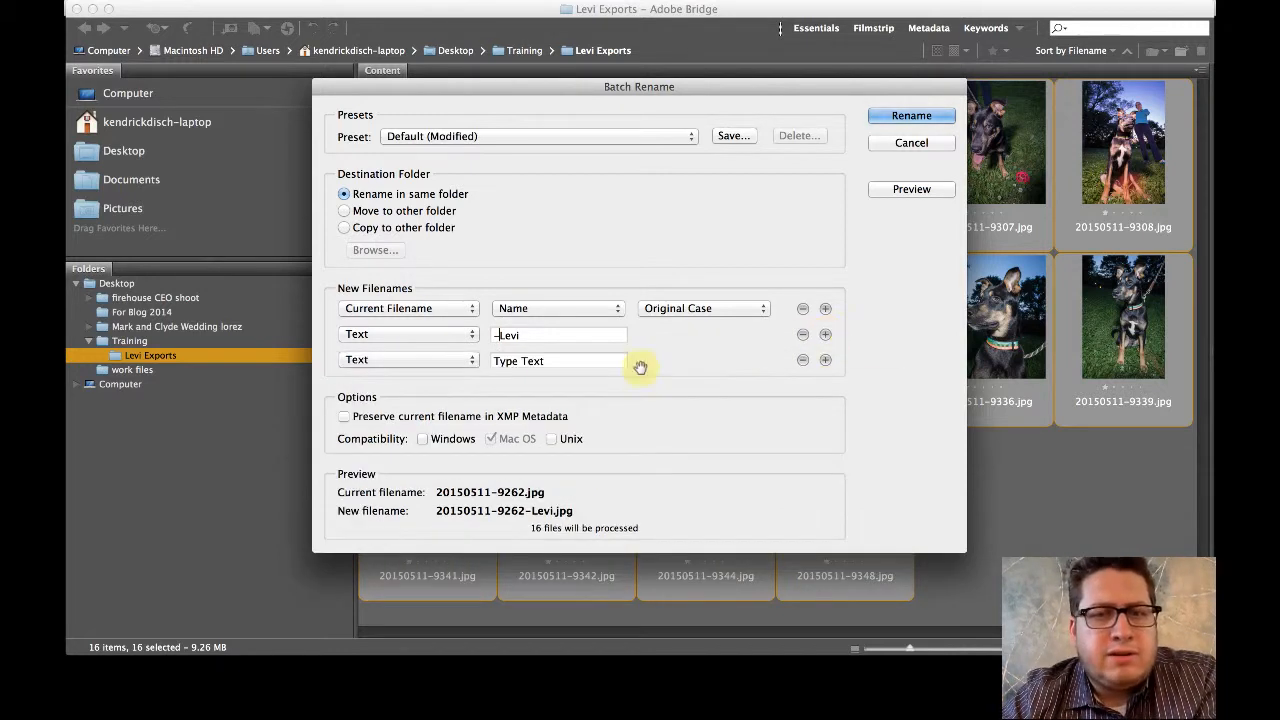
click(472, 362)
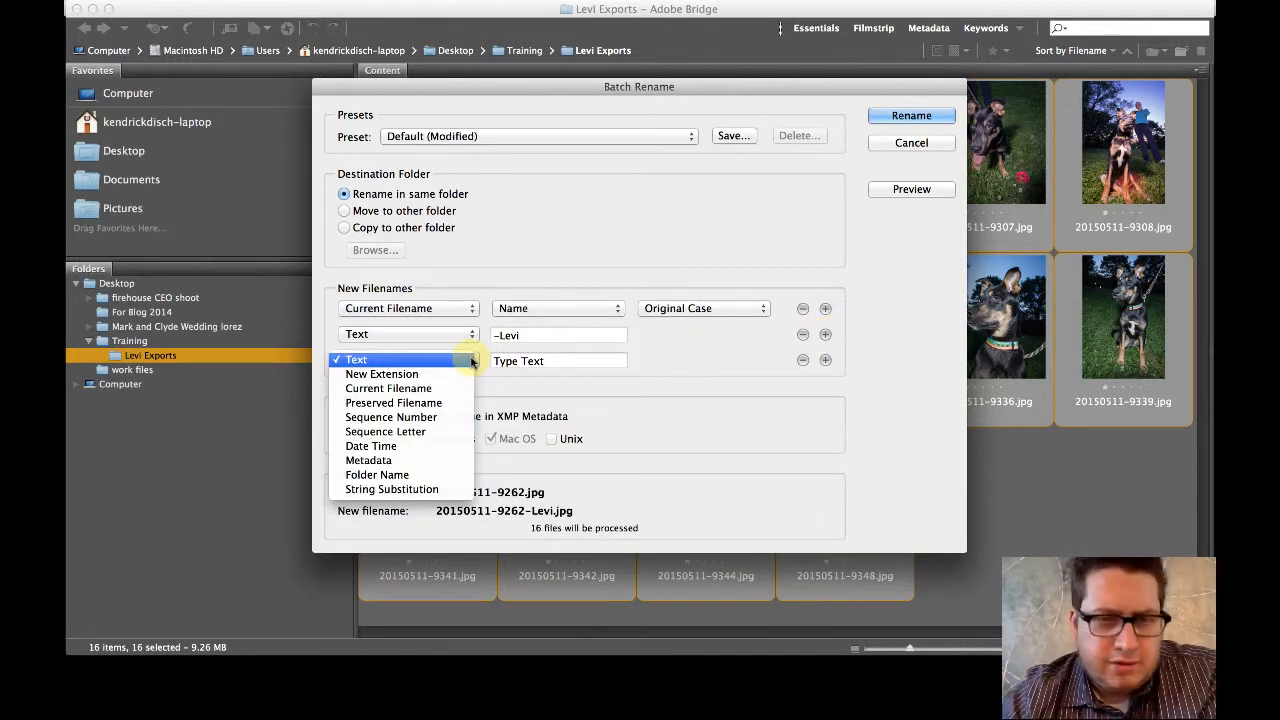
click(365, 360)
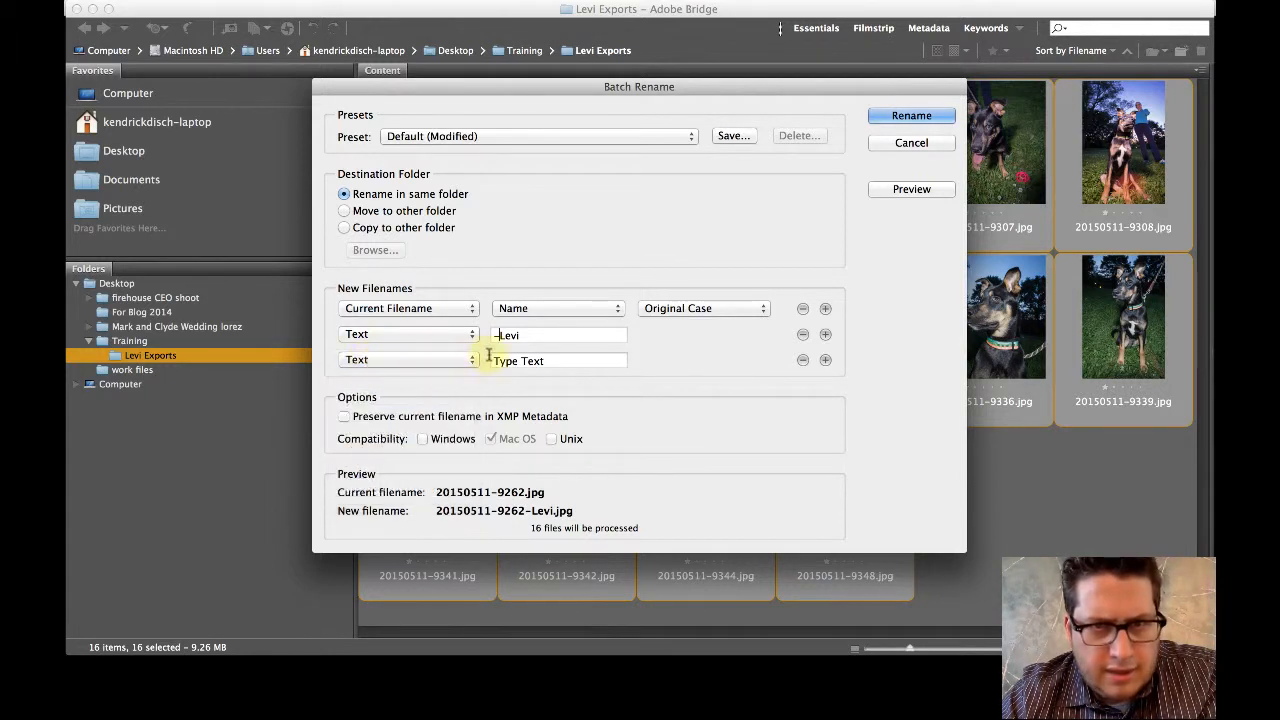
click(549, 357)
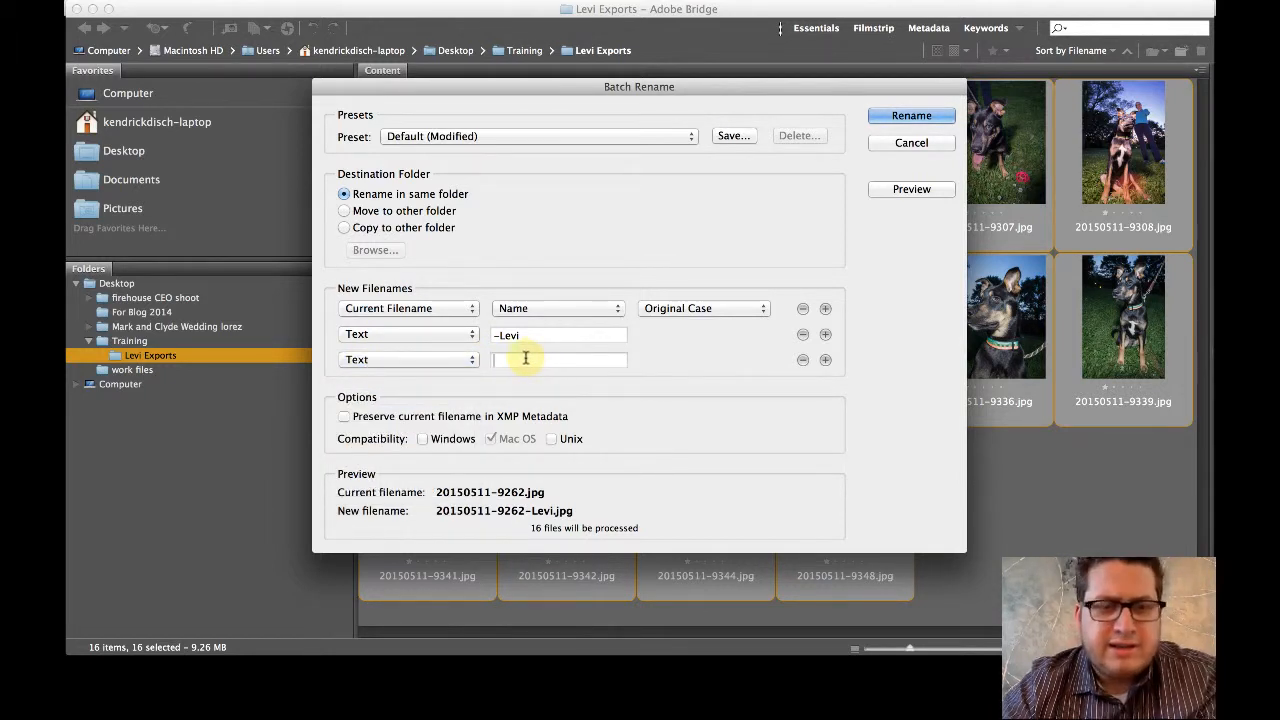
text(1000px)
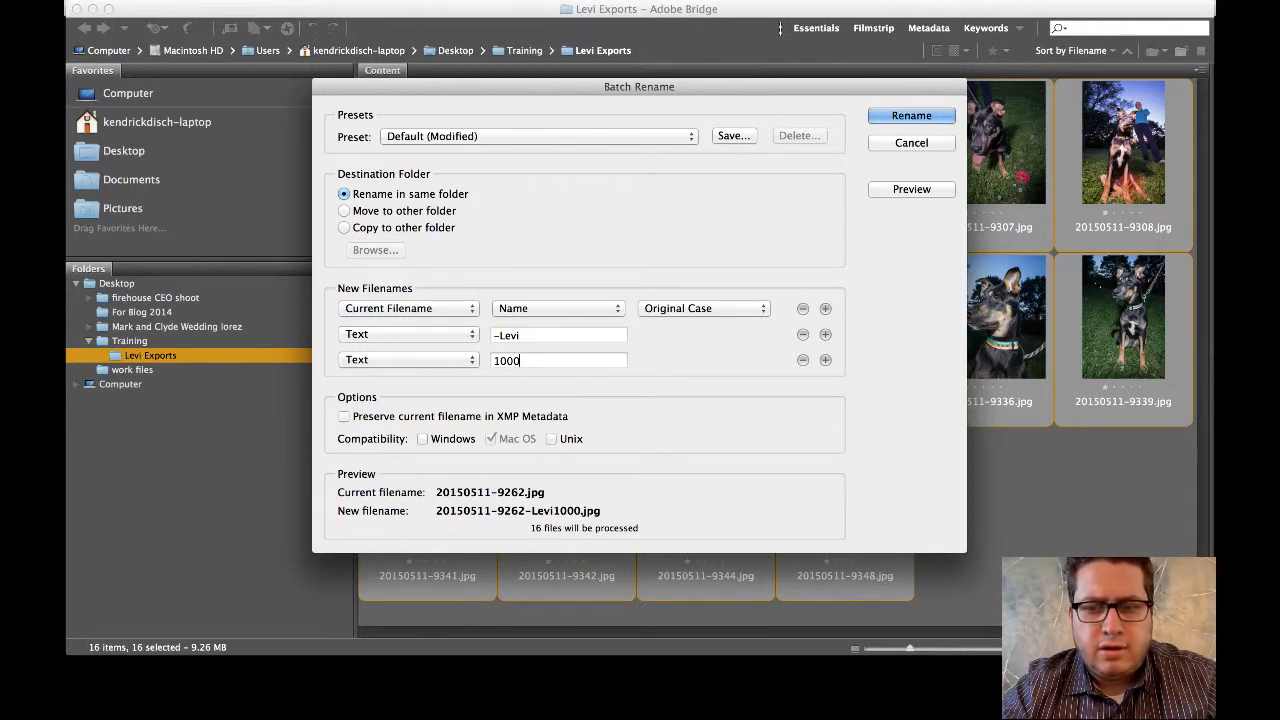
click(493, 361)
text(-)
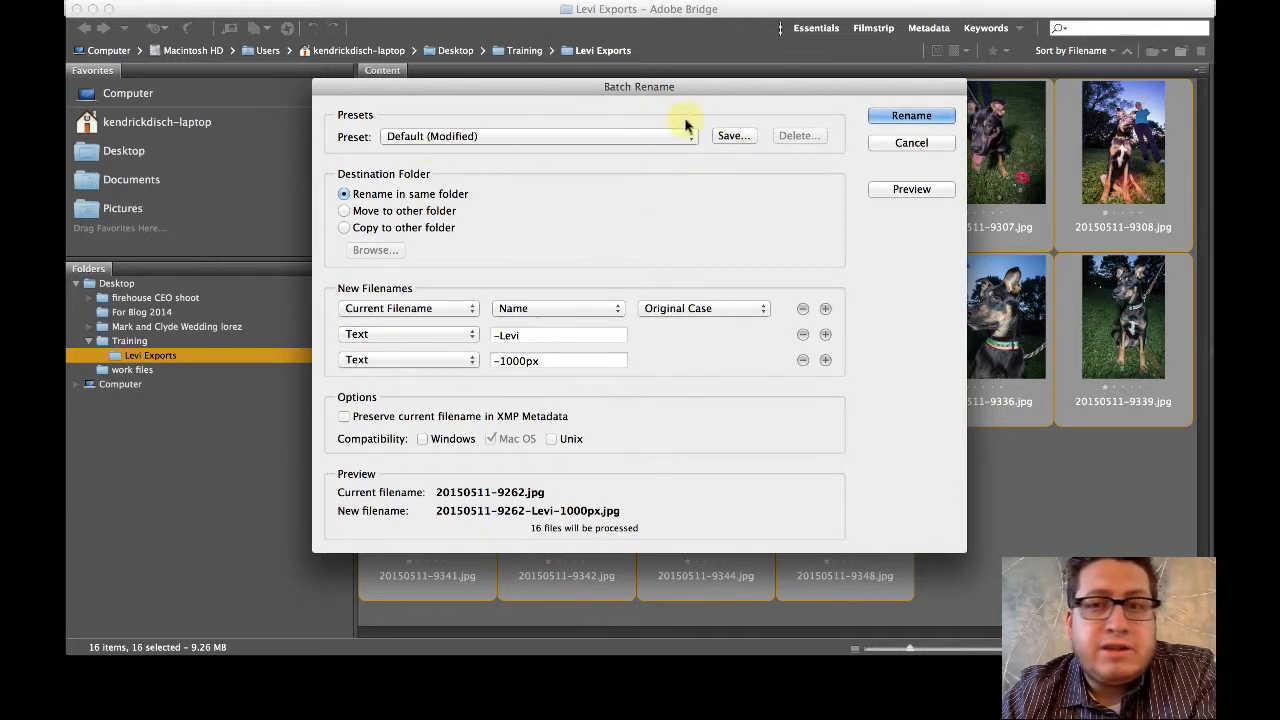
- Save the rename settings as a preset named KD Standard
click(731, 136)
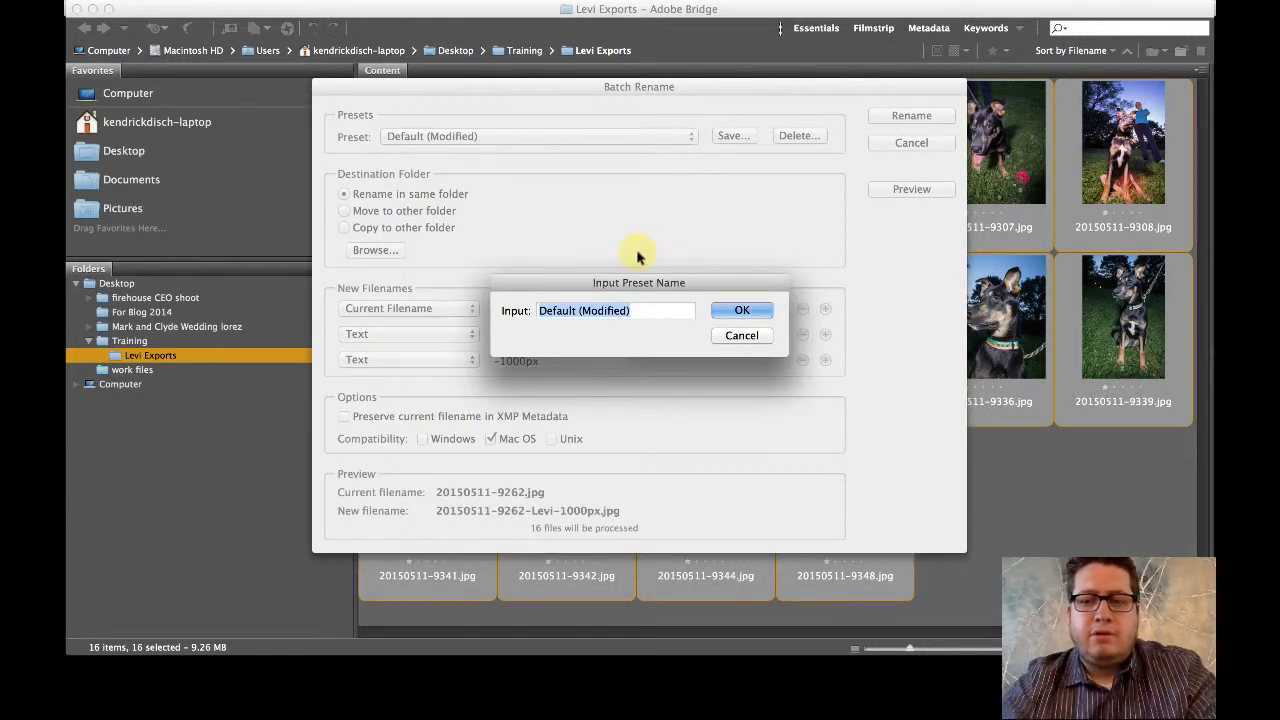
text(D )
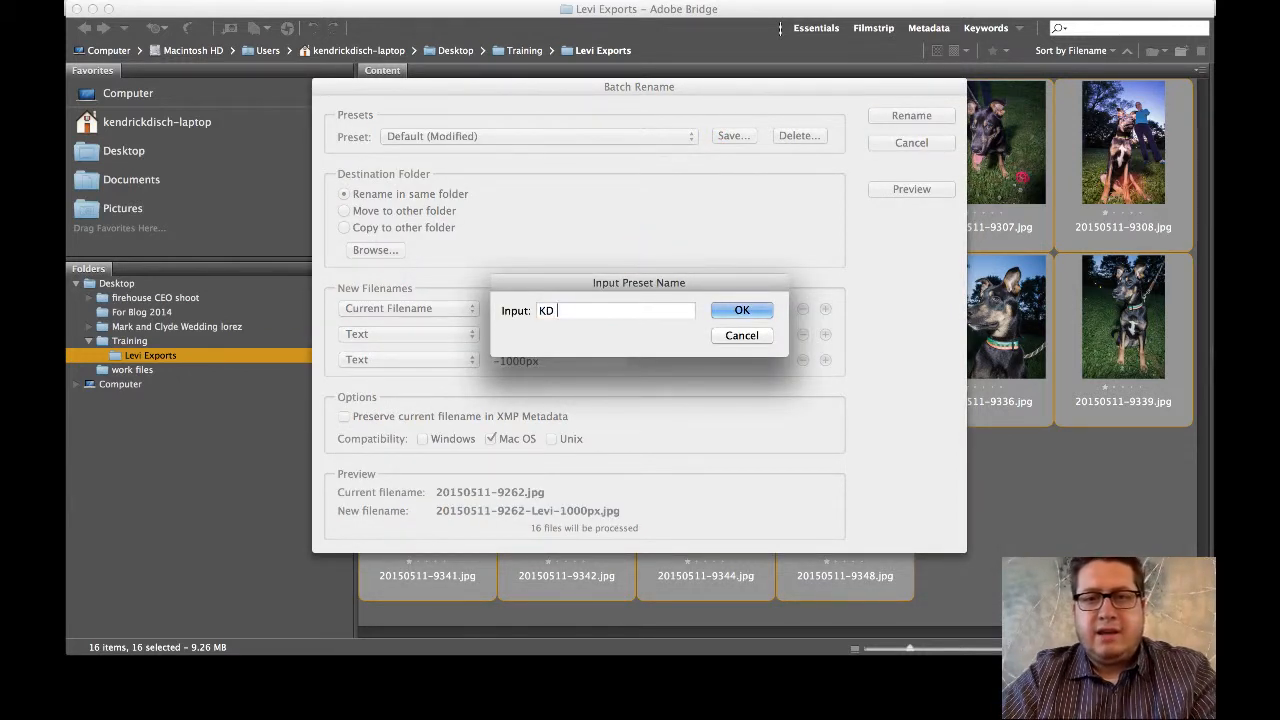
text(Standard)
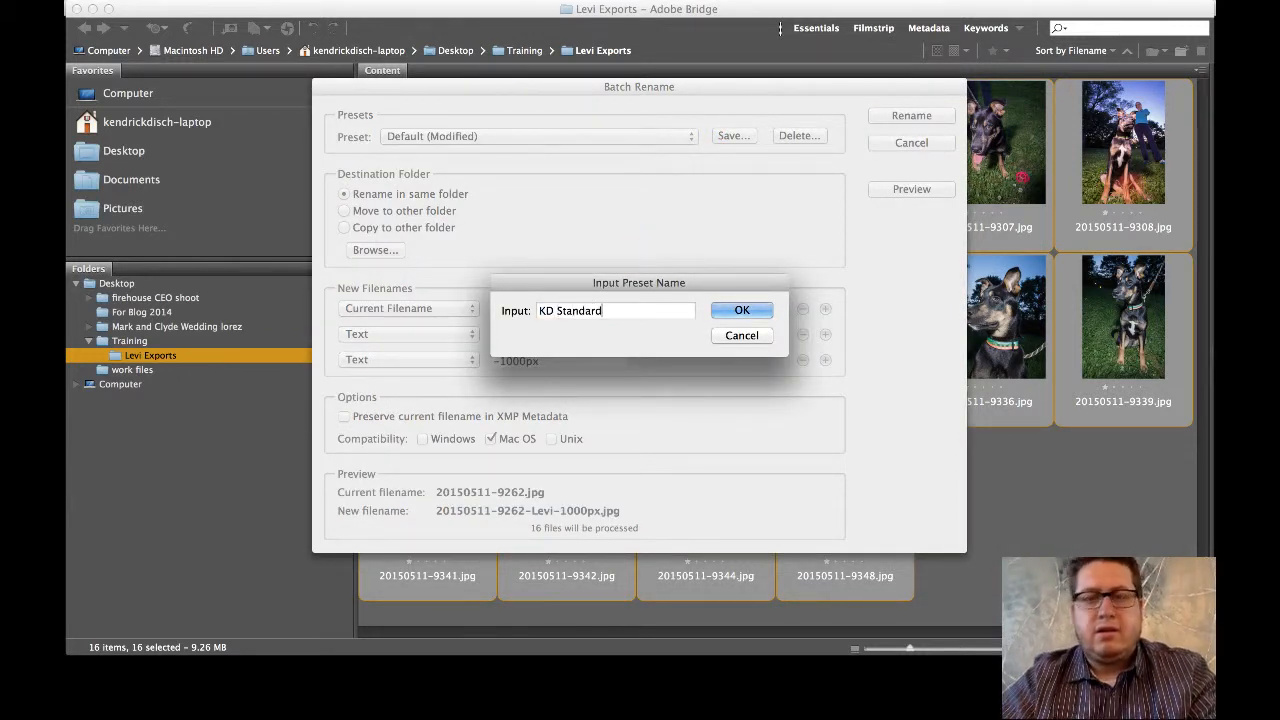
click(740, 310)
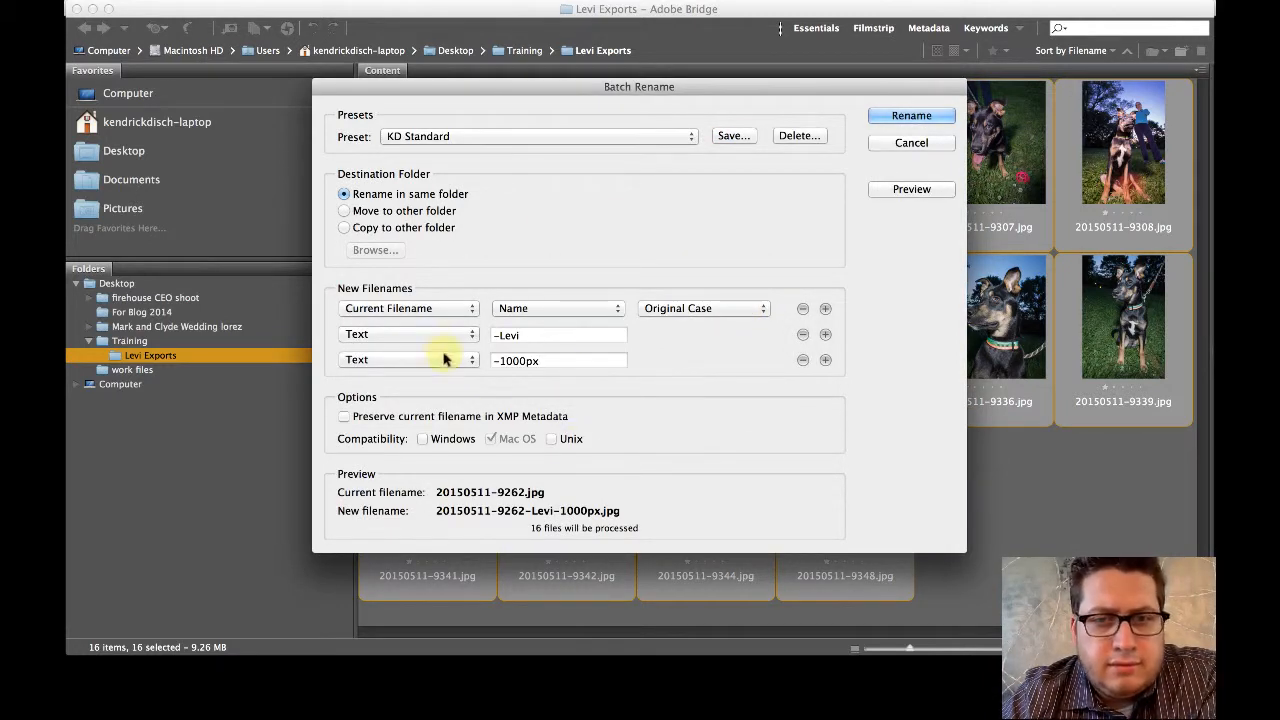
- Run the batch rename on all selected images and enlarge the thumbnails to check the new names
click(908, 118)
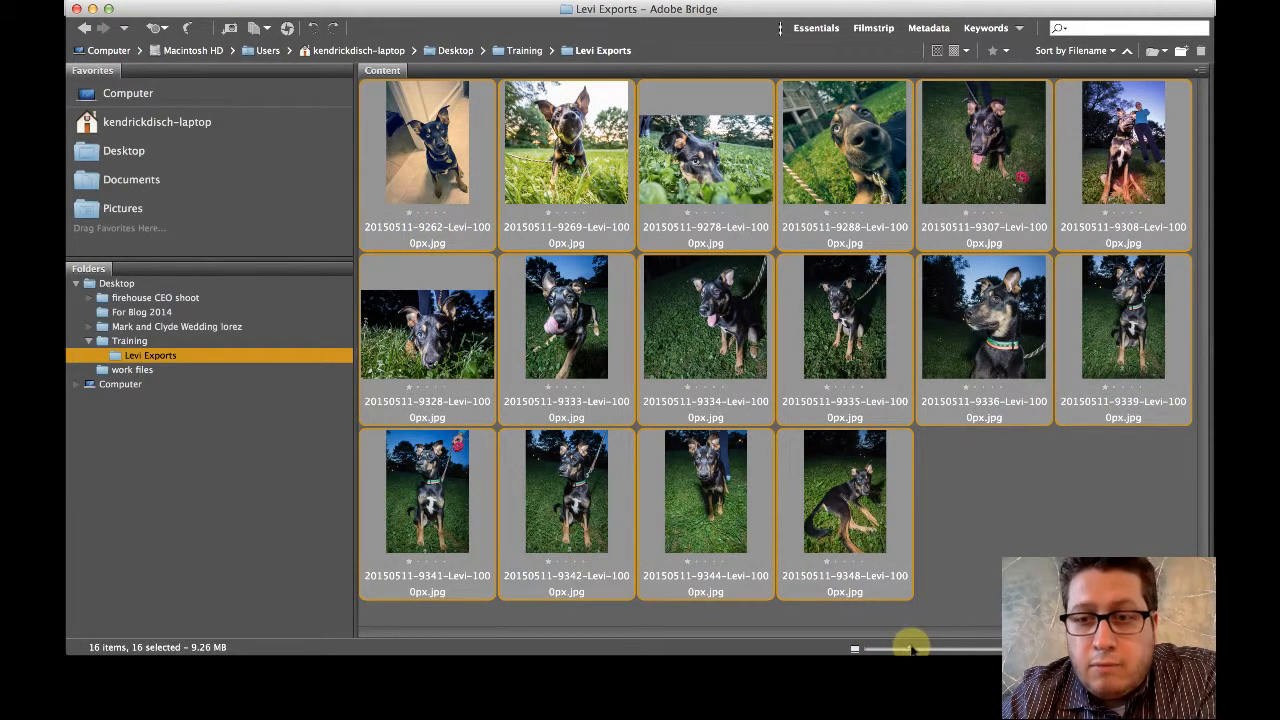
mouse_move(919, 649)
mouse_down()
mouse_move(933, 649)
mouse_move(916, 649)
mouse_up()
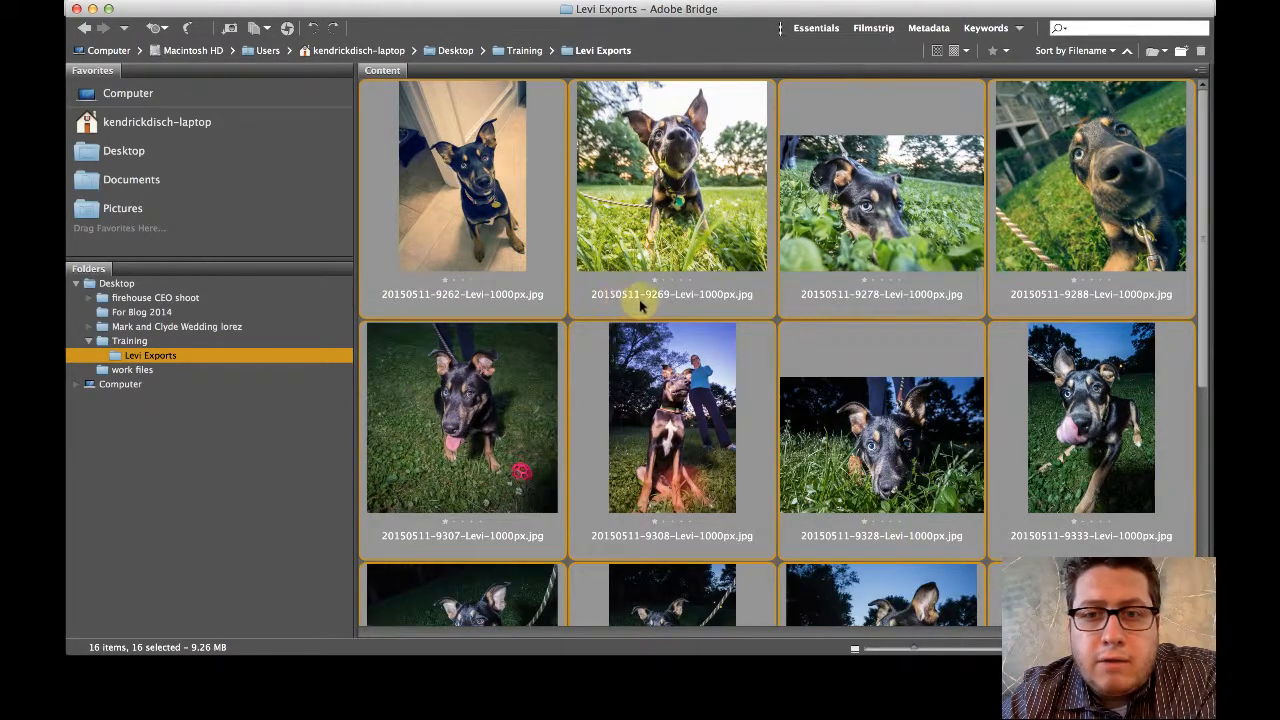